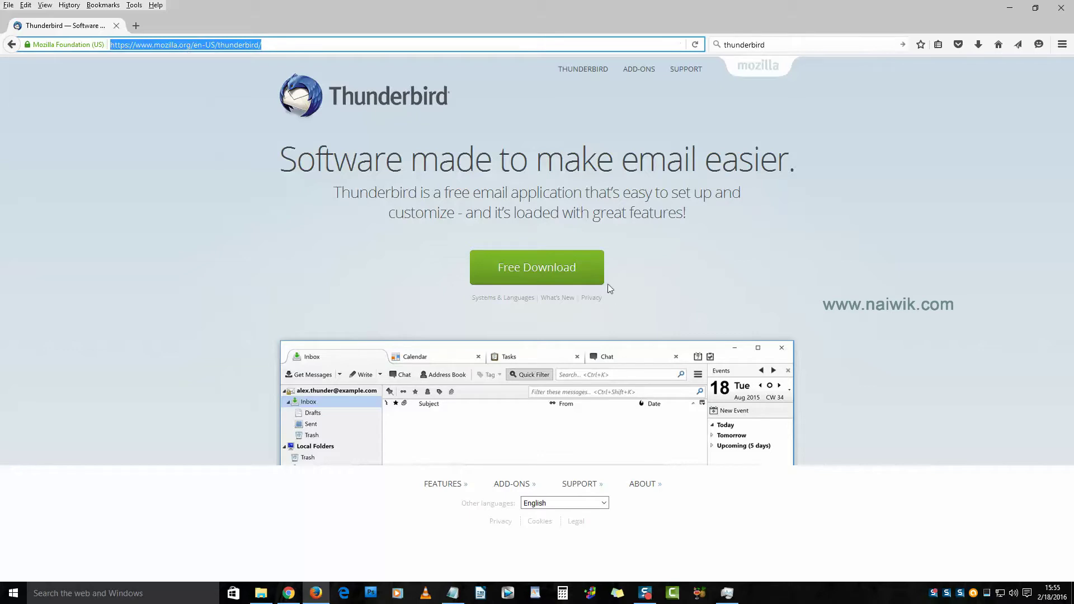
Step: Download and save Thunderbird Setup 38.6.0.exe (32.5 MB) from the Mozilla Thunderbird page
left_click(567, 269)
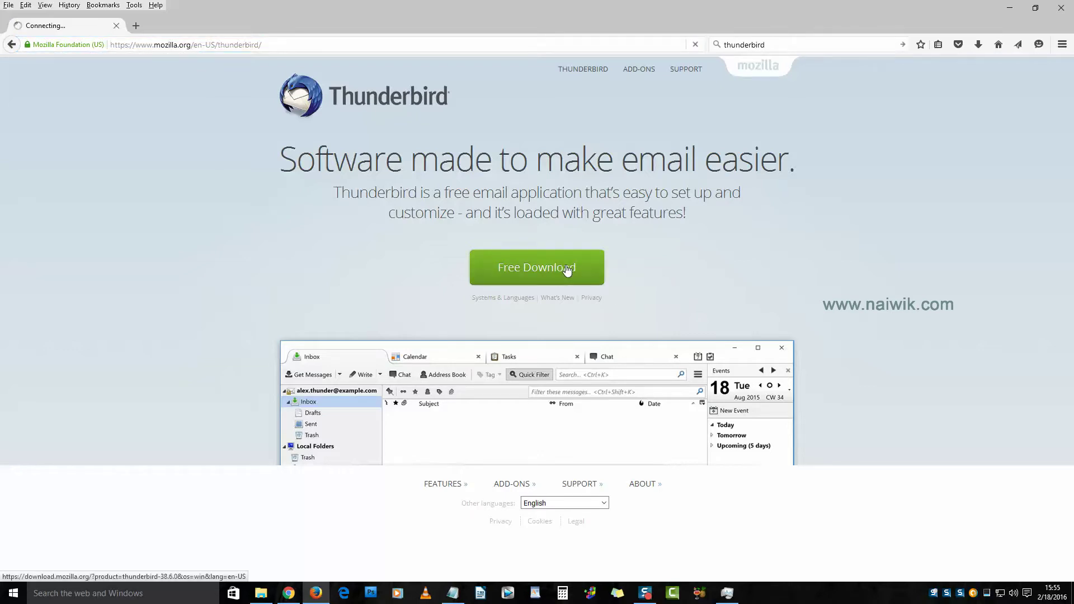
left_click(621, 344)
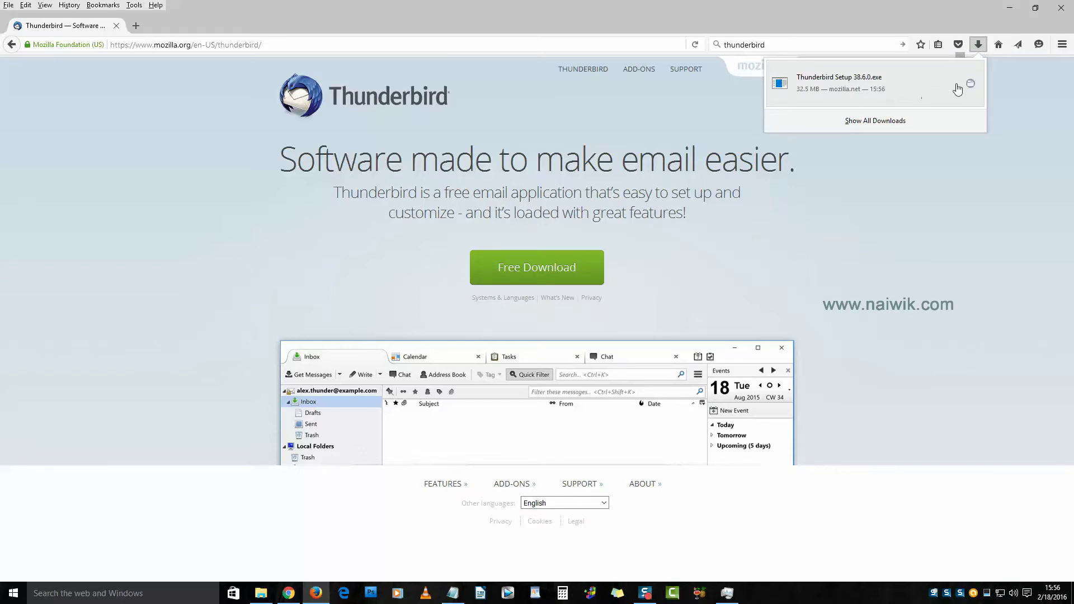
Step: Run Thunderbird Setup 38.6.0.exe from Downloads as administrator
left_click(970, 85)
right_click(203, 82)
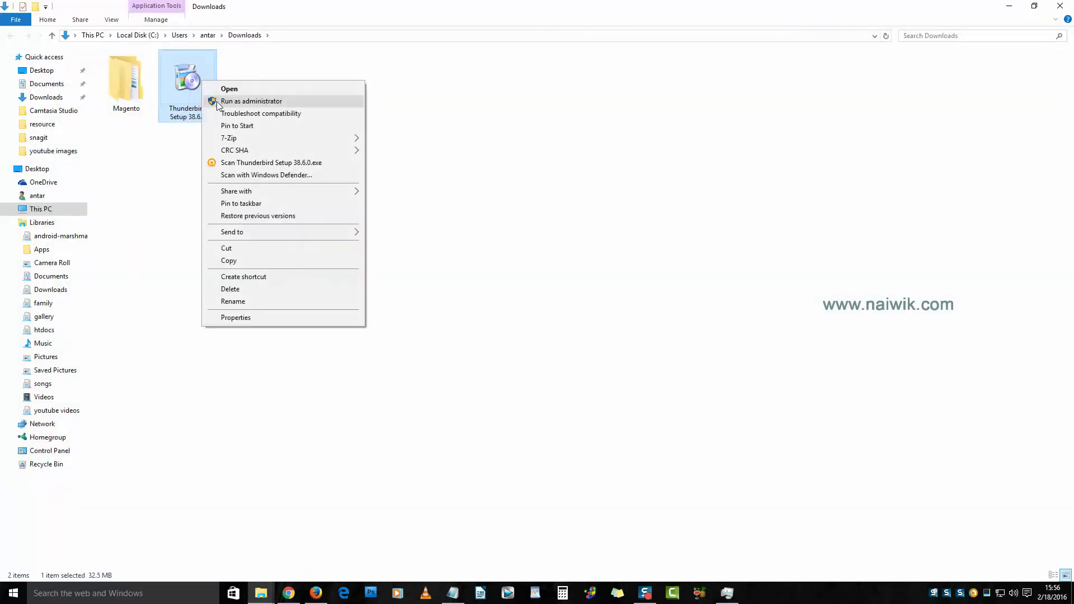
left_click(218, 102)
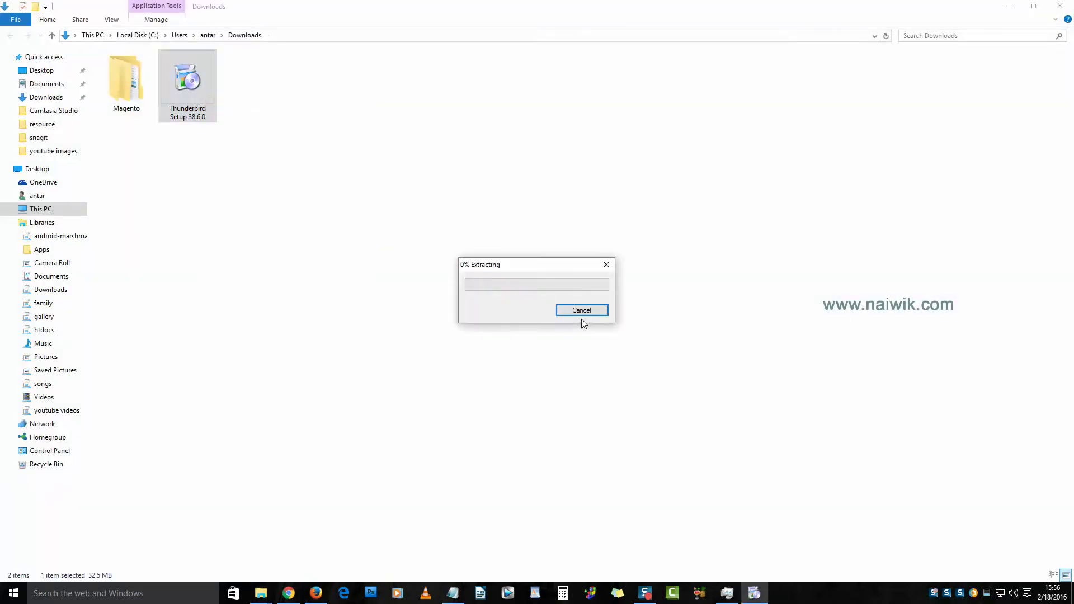
Step: Complete the setup wizard with the Standard setup type, creating the desktop shortcut
left_click(599, 384)
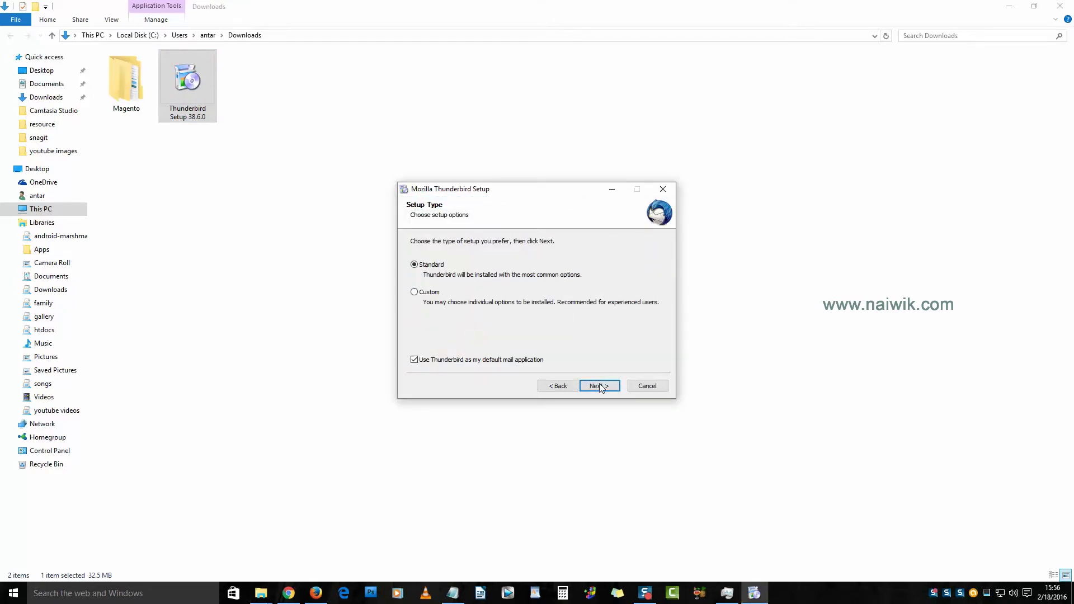
left_click(601, 387)
left_click(601, 386)
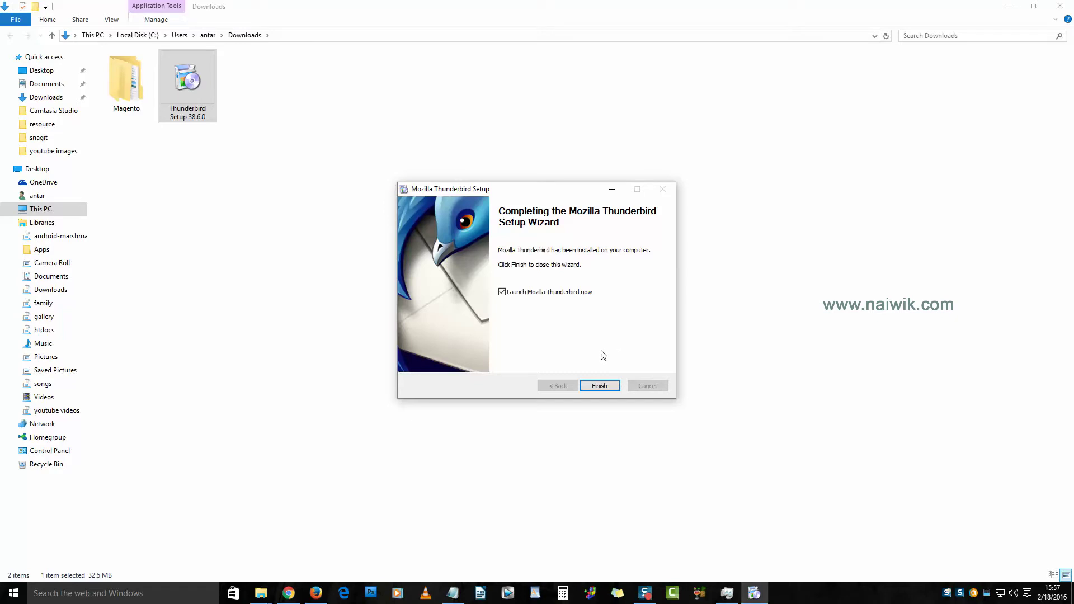
left_click(601, 386)
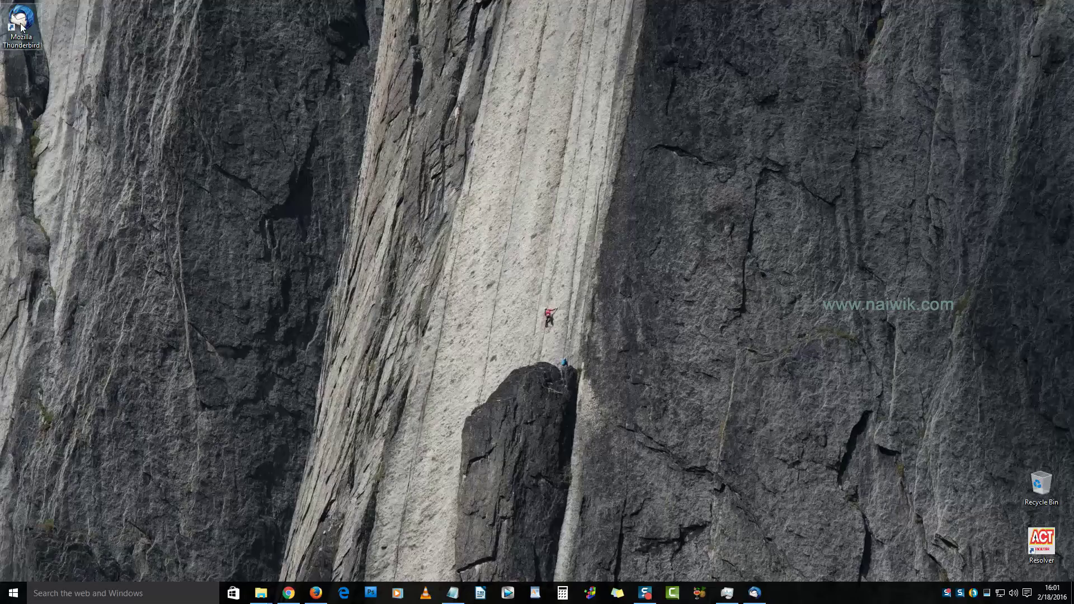
right_click(28, 36)
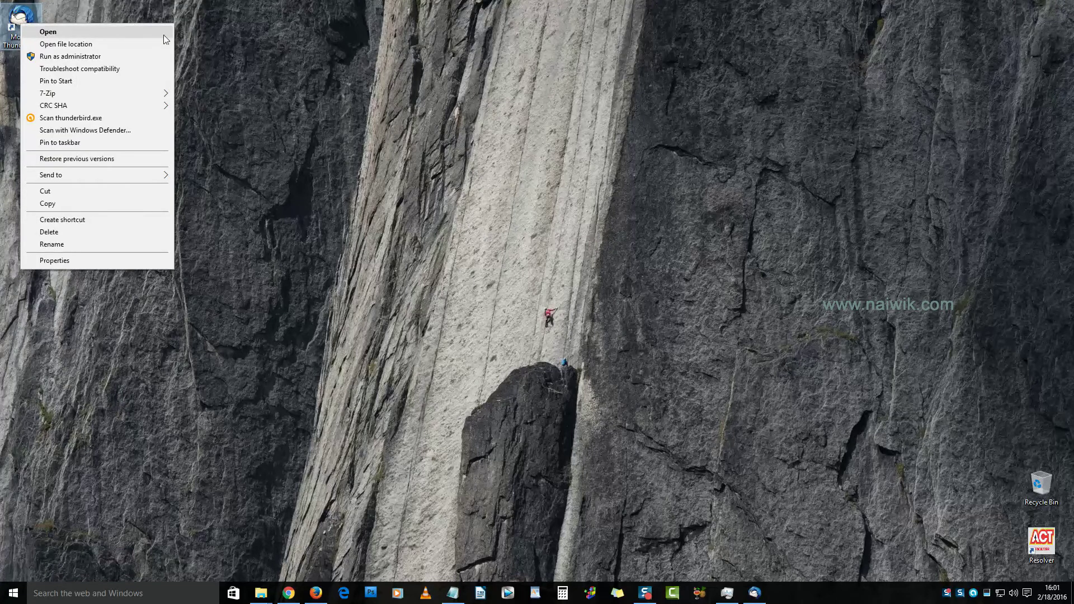
Step: Launch Thunderbird from the desktop shortcut to show the Thunderbird Mail start page
left_click(46, 32)
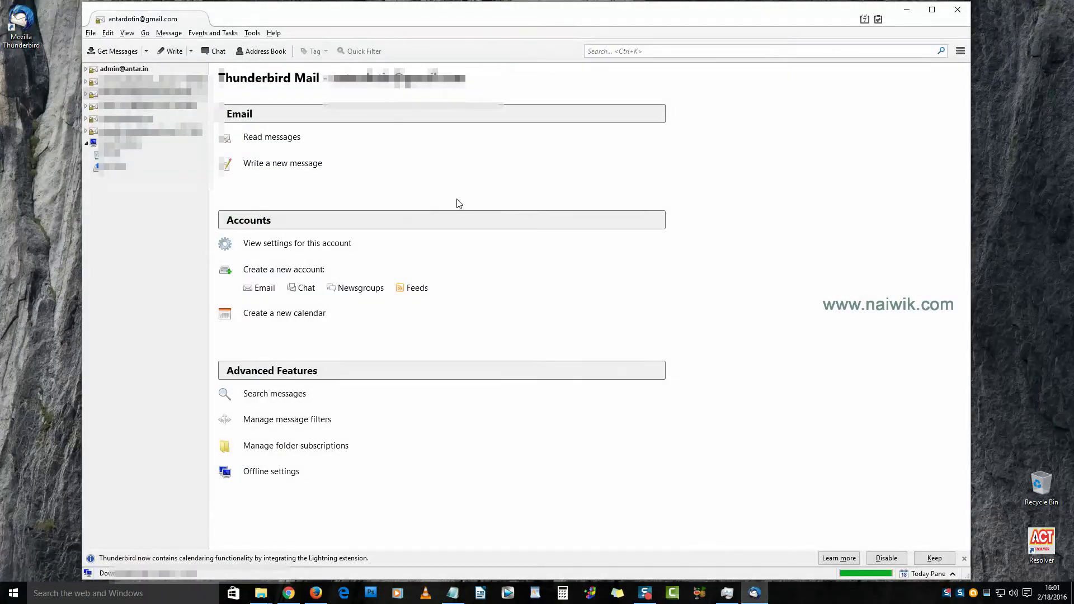